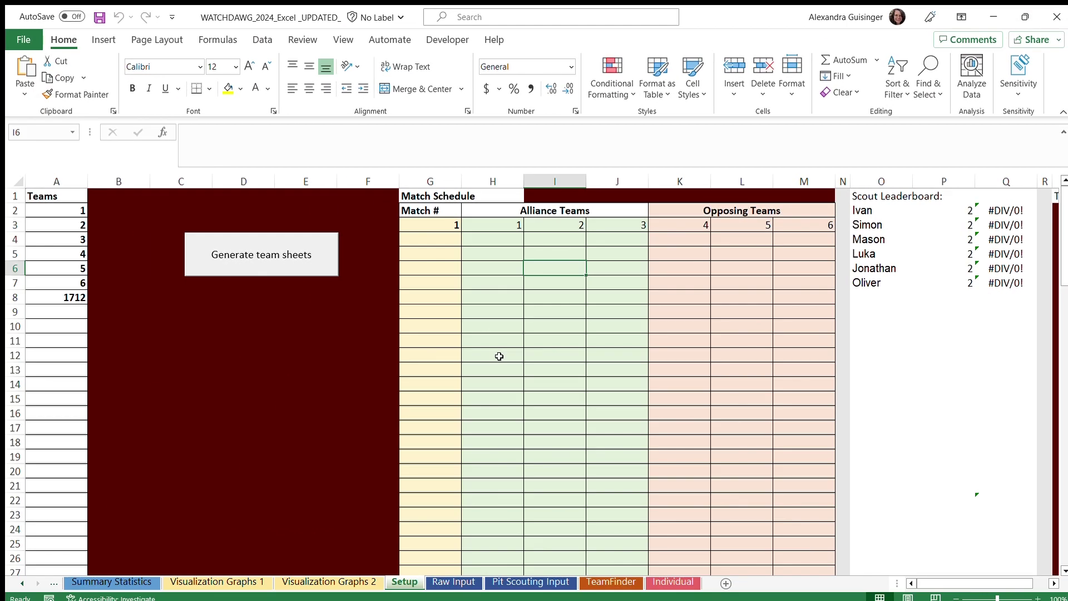
Run the Generate team sheets macro to create sheets for teams 1–6 and 1712, then select them all.
left_click(273, 253)
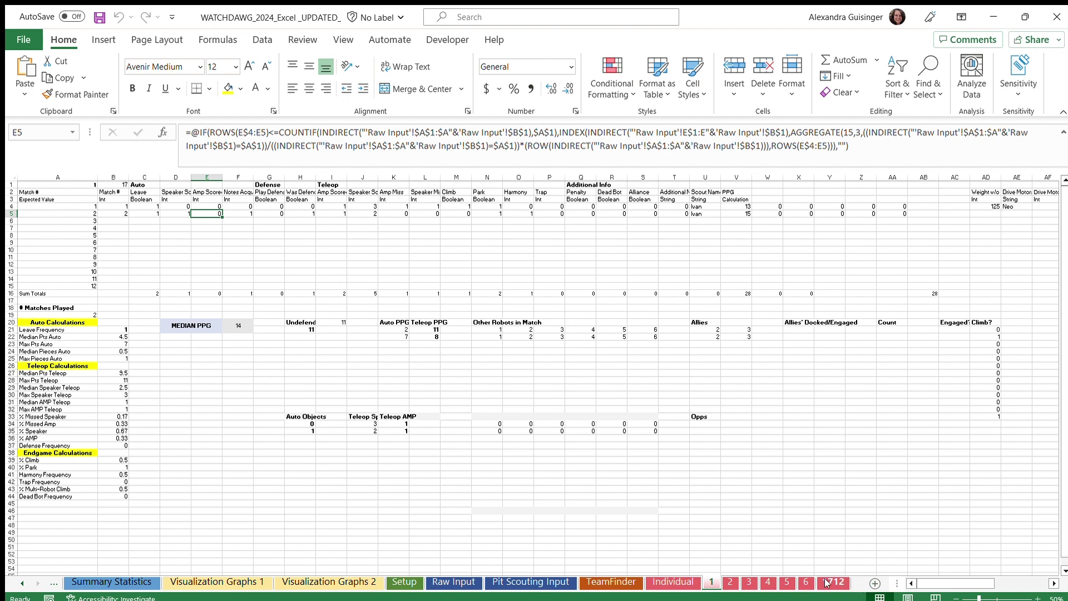
left_click(830, 582, "shift")
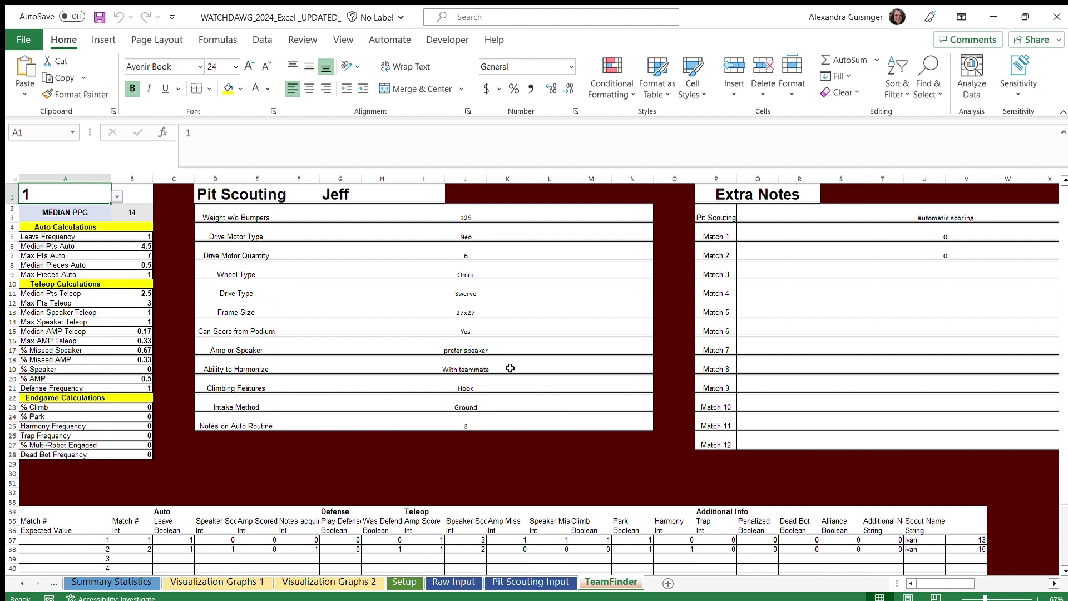
Look up team 2, then team 3, in the TeamFinder A1 dropdown.
left_click(117, 196)
left_click(90, 213)
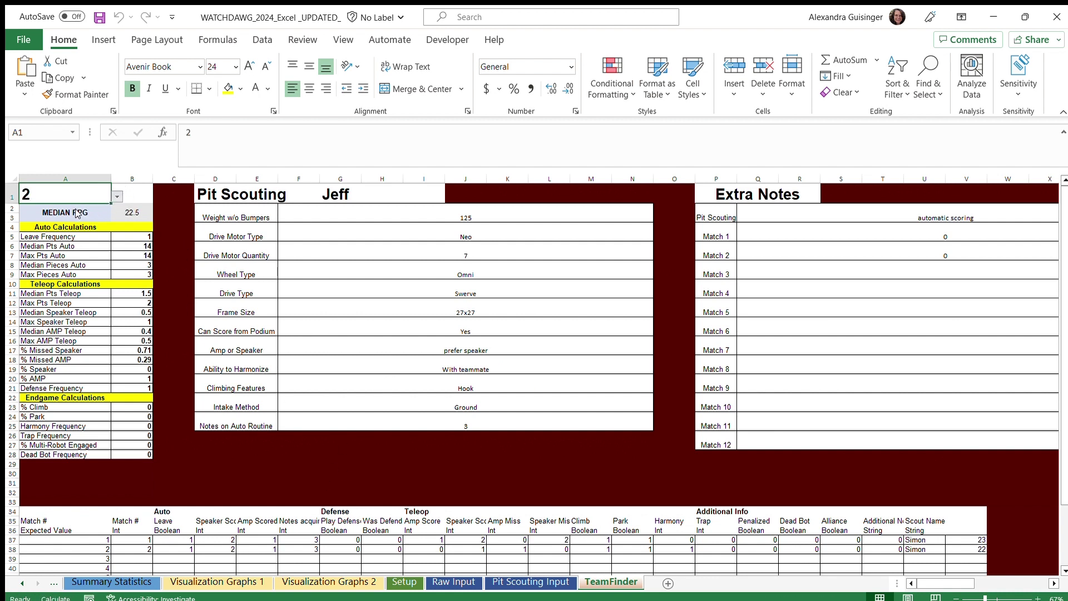
left_click(77, 215)
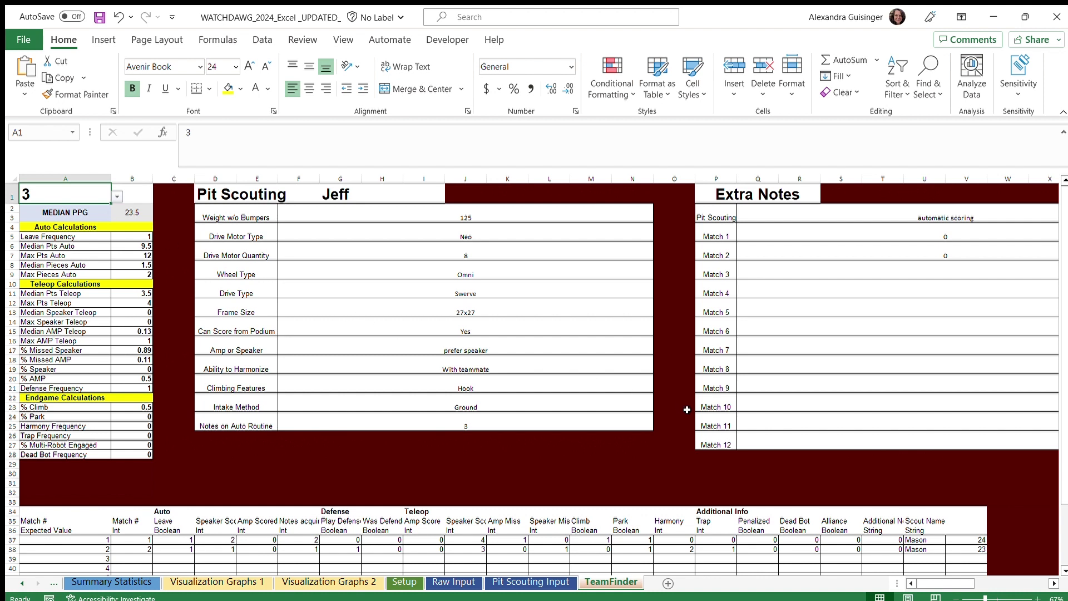
On Raw Input, expand team 1712's comma-separated A16 row into separate columns.
left_click(453, 583)
left_click(122, 424)
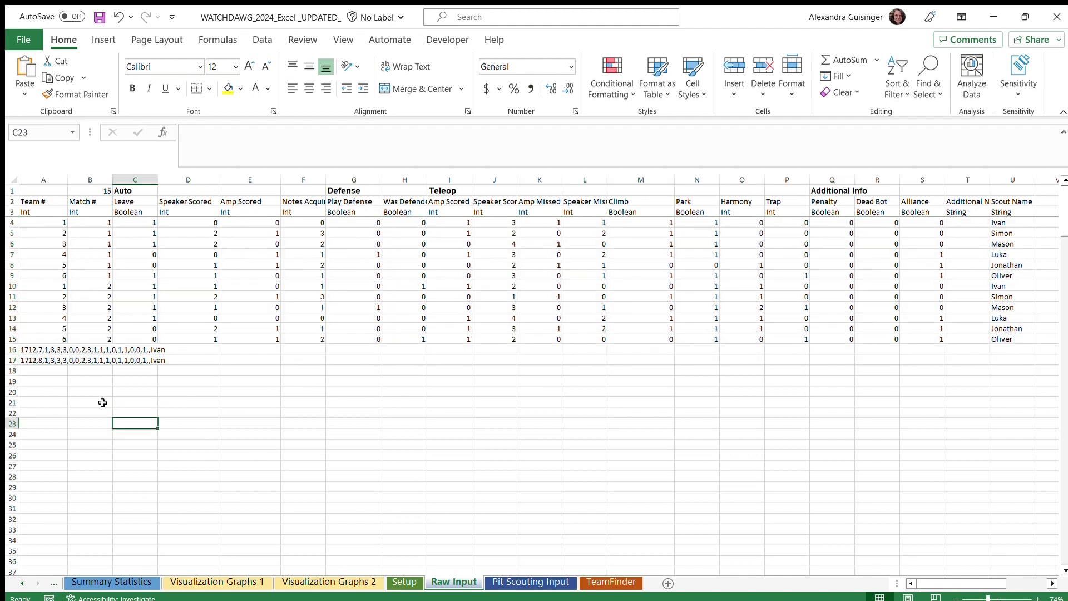
left_click(42, 350)
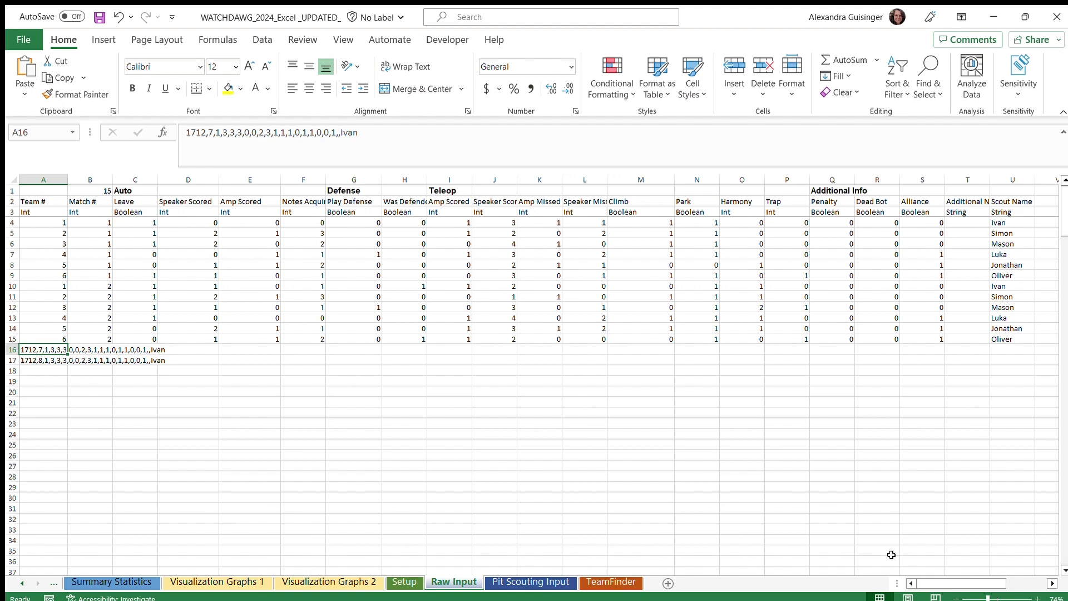
left_click_drag(962, 573, 1001, 571)
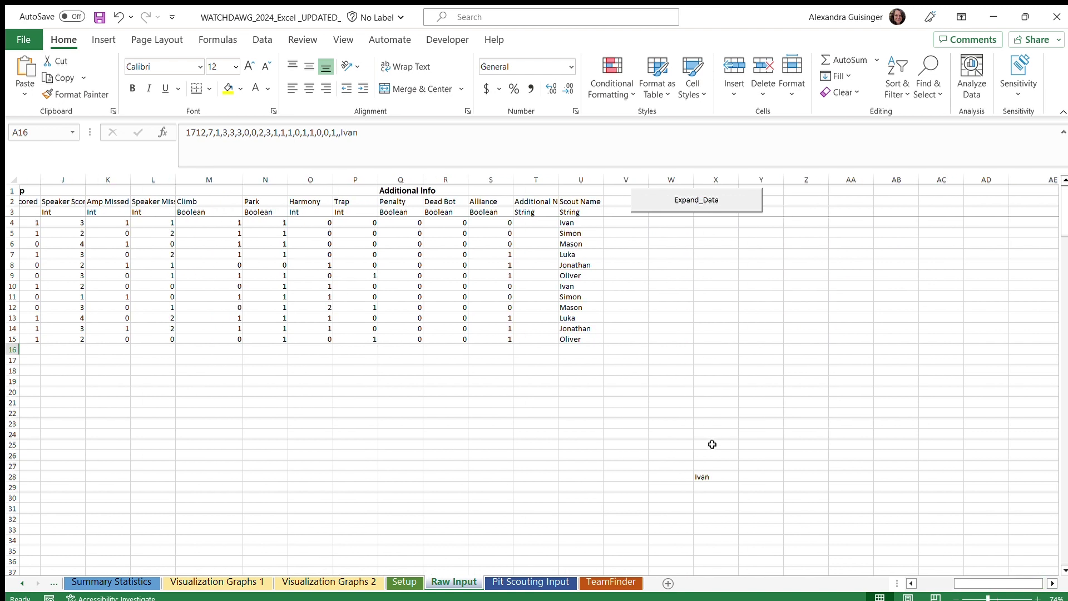
left_click(683, 194)
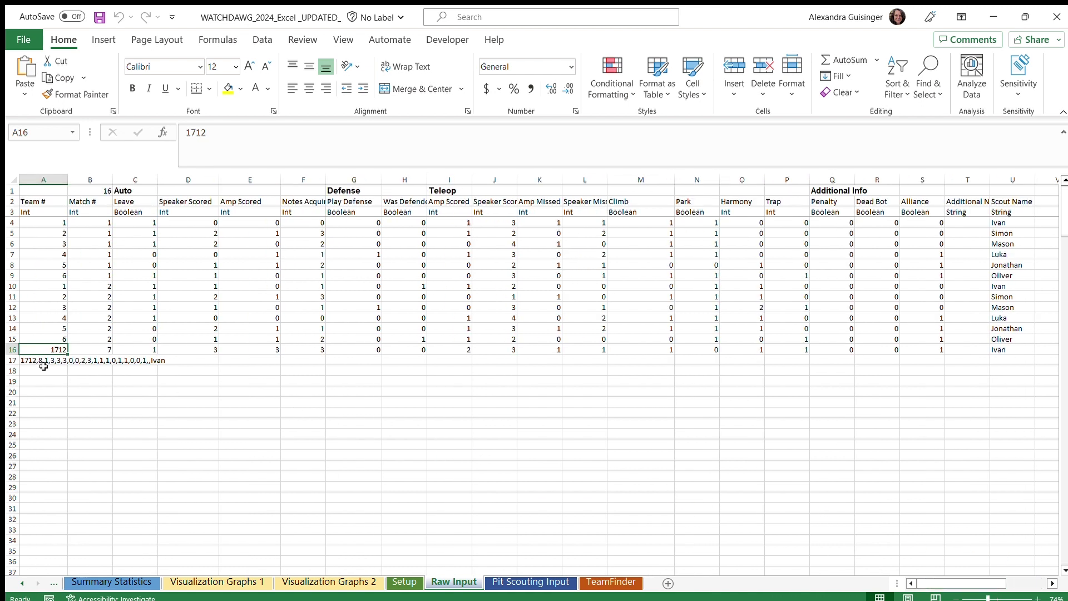
Expand the A17 row into separate columns too, then return to TeamFinder.
left_click(43, 360)
left_click_drag(973, 584, 1010, 583)
left_click(668, 212)
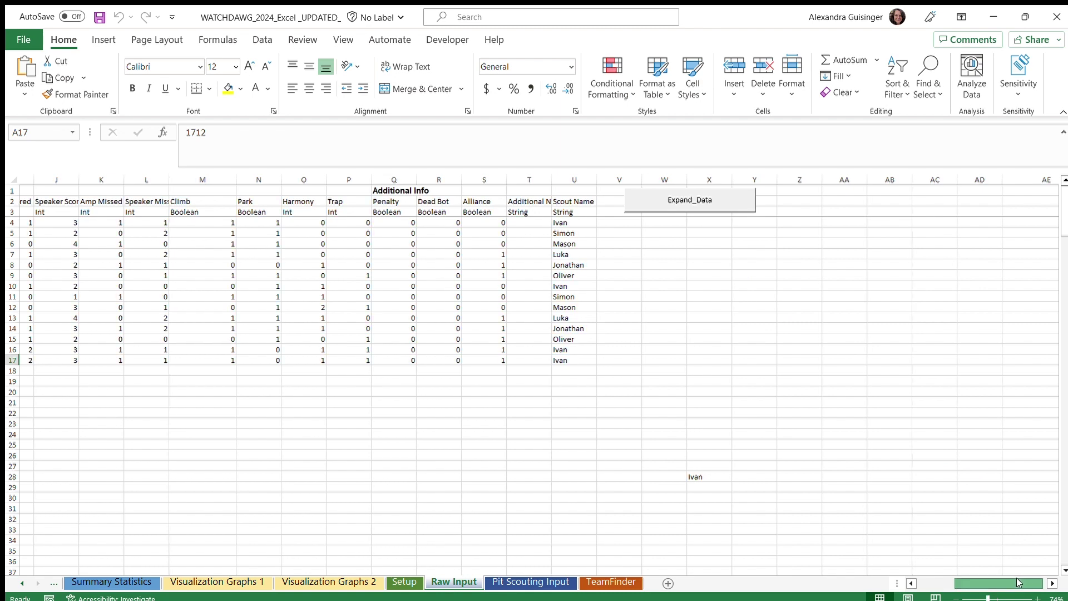
left_click_drag(1021, 583, 982, 583)
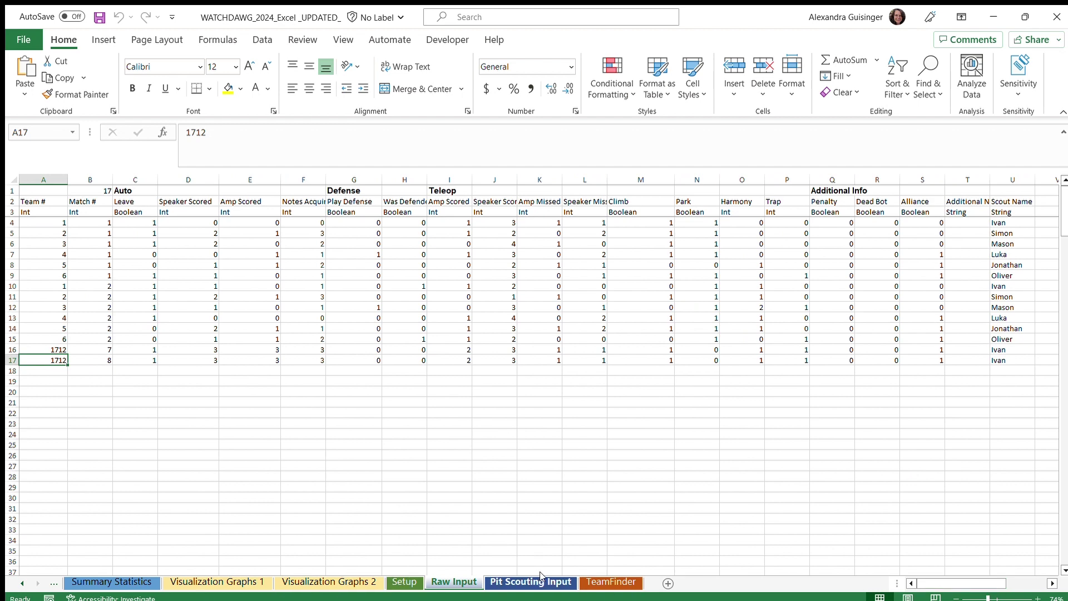
left_click(610, 581)
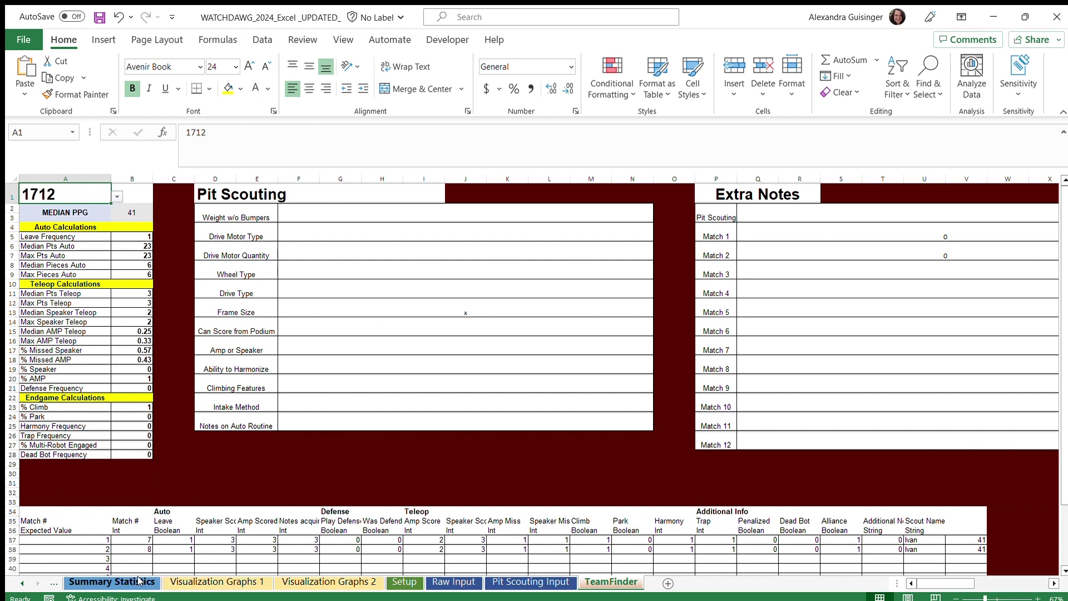
Move from team 1712's TeamFinder view (median PPG 41) to the Summary Statistics sheet.
left_click(108, 580)
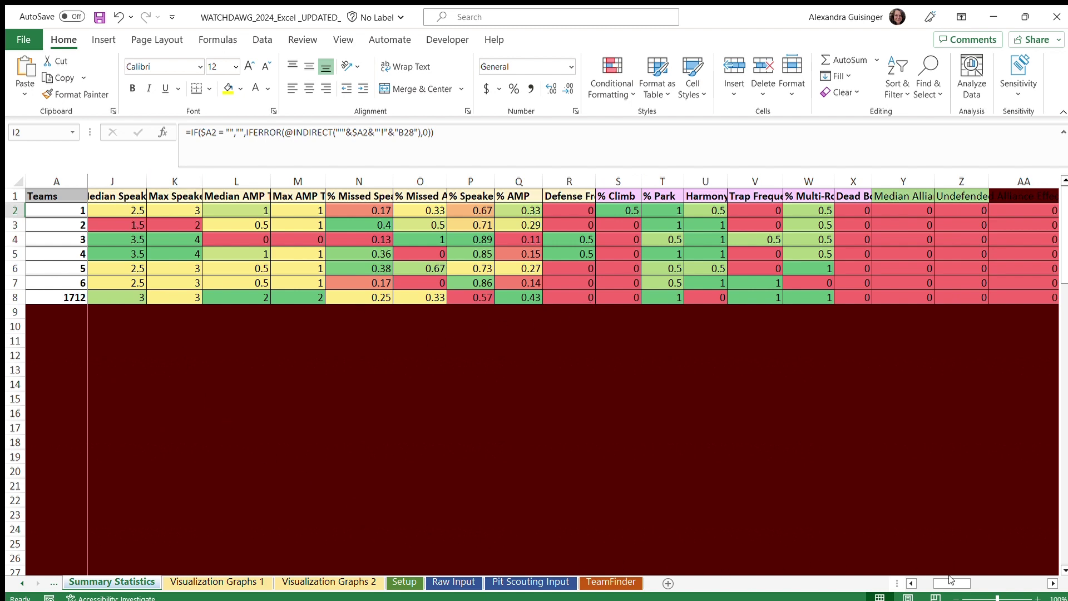
Scroll across the Summary Statistics columns for all seven teams, then bring earlier sheets into view.
left_click_drag(951, 580, 932, 580)
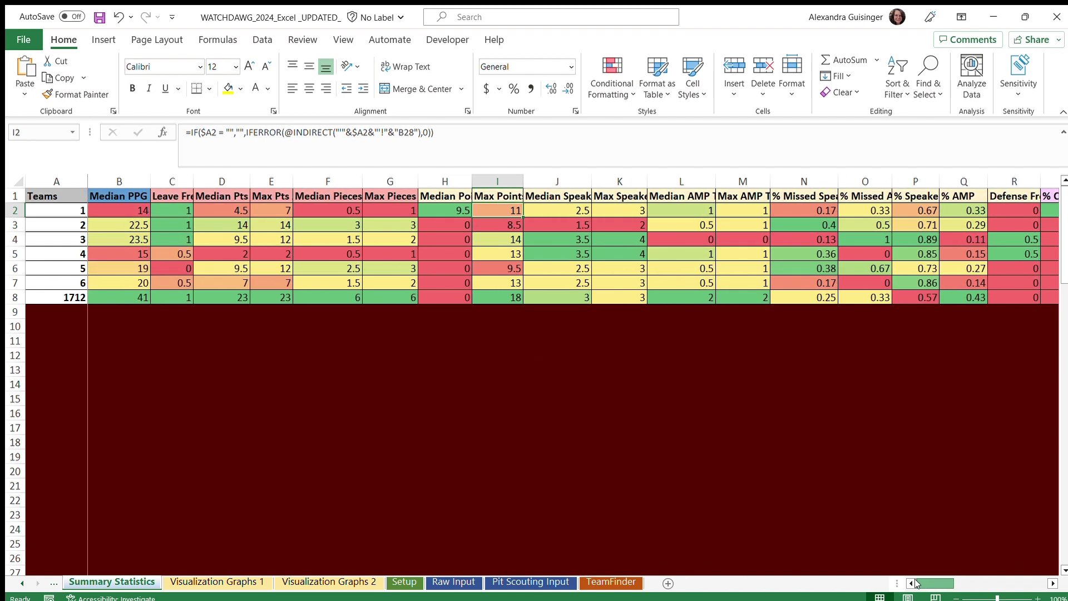
left_click(25, 581)
On Sort Stats, switch the D1 order from Descending to Ascending for Median Pieces Auto.
left_click(91, 581)
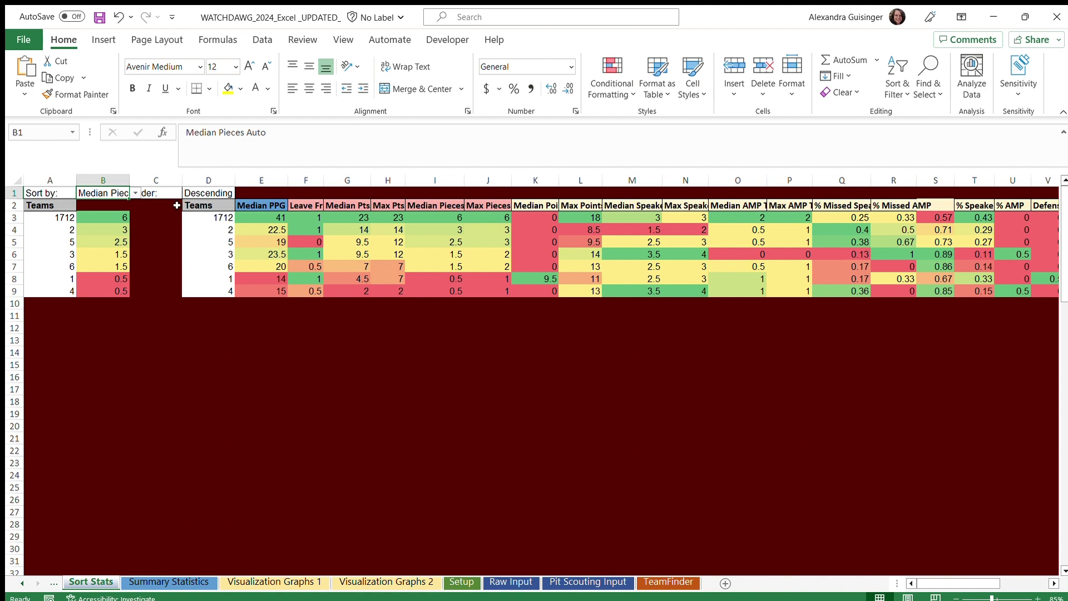
left_click(202, 195)
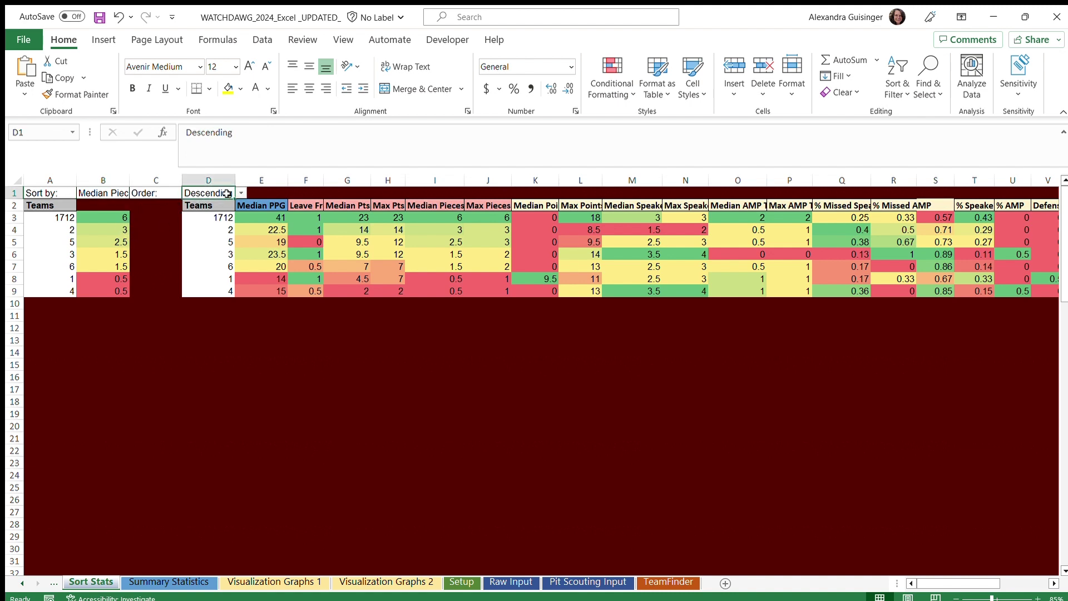
left_click(241, 193)
left_click(206, 204)
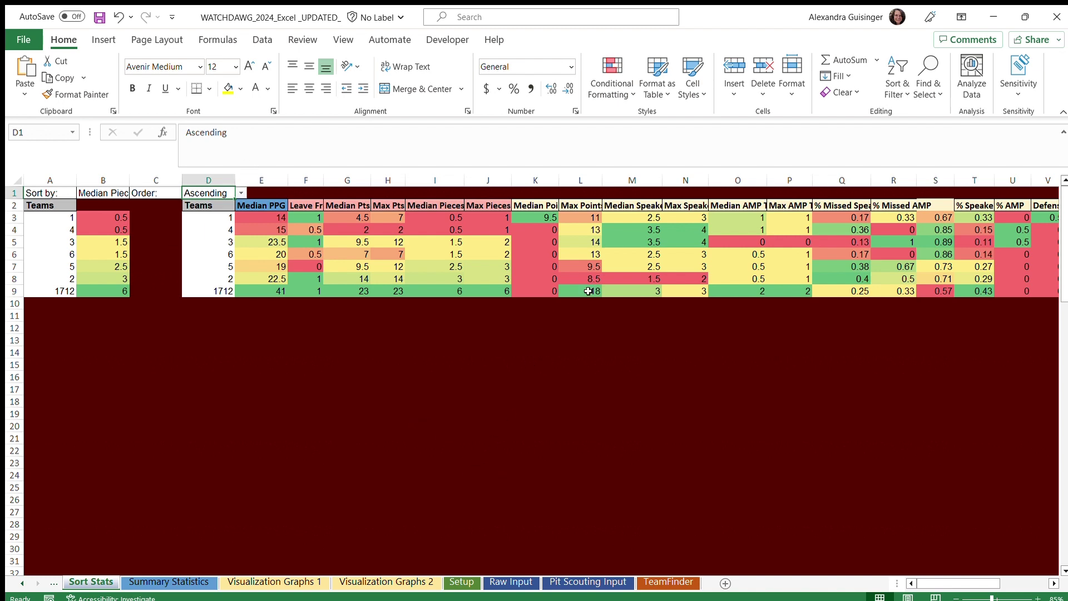
On Visualization Graphs 1, inspect the team COUNT formula in A31.
left_click(289, 582)
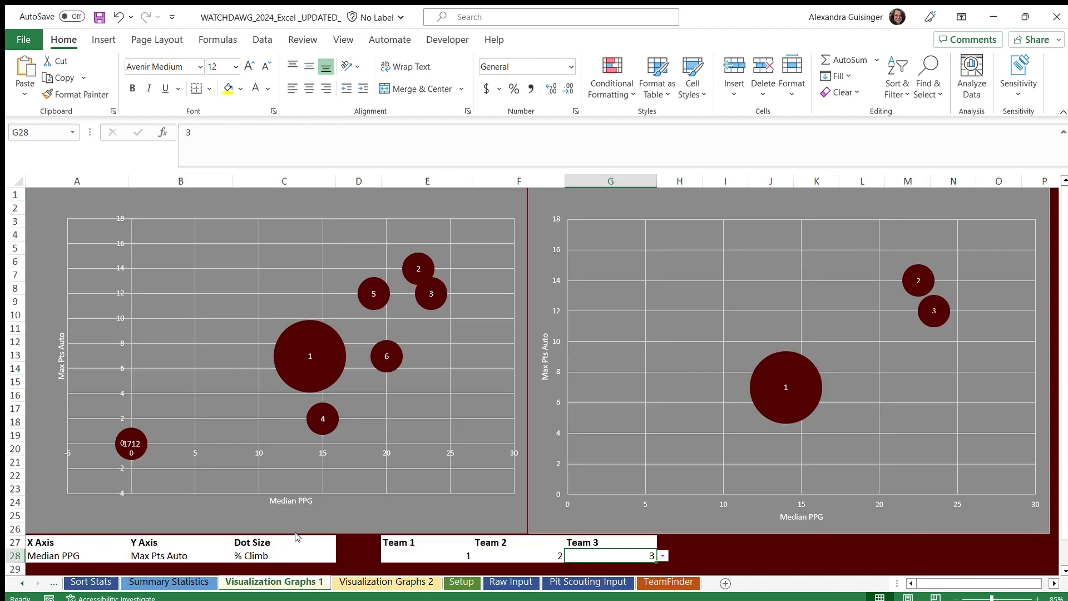
scroll(223, 472, "down", 2)
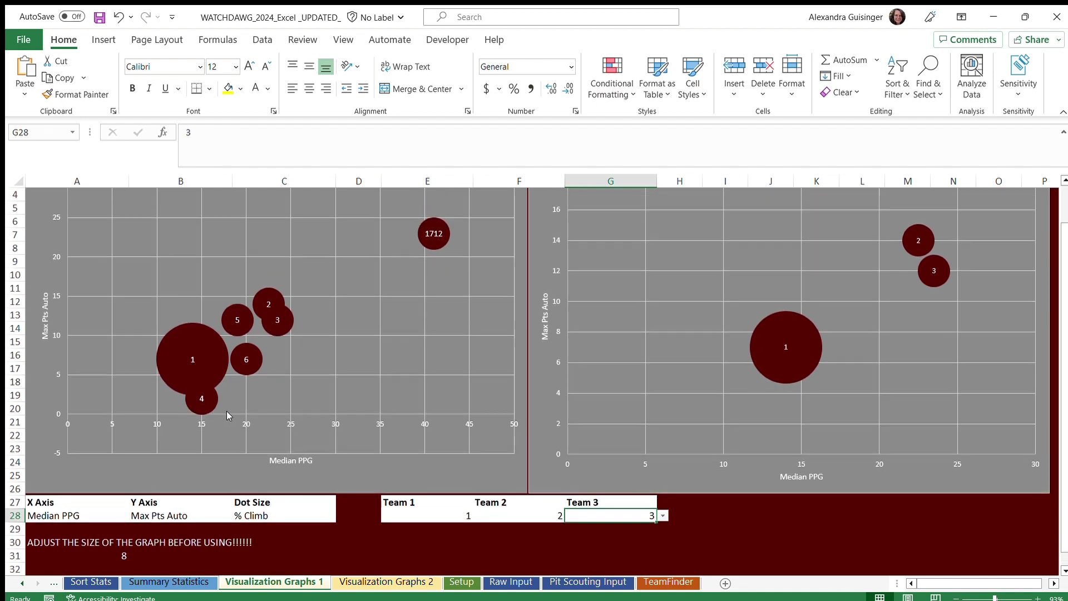
scroll(163, 448, "down", 1)
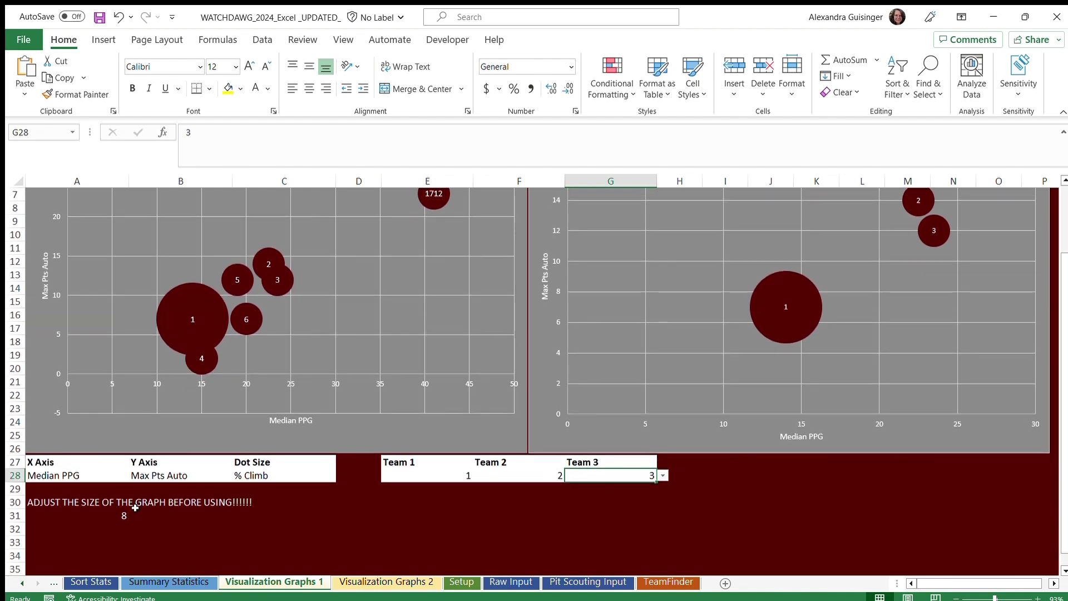
left_click(119, 523)
left_click(125, 513)
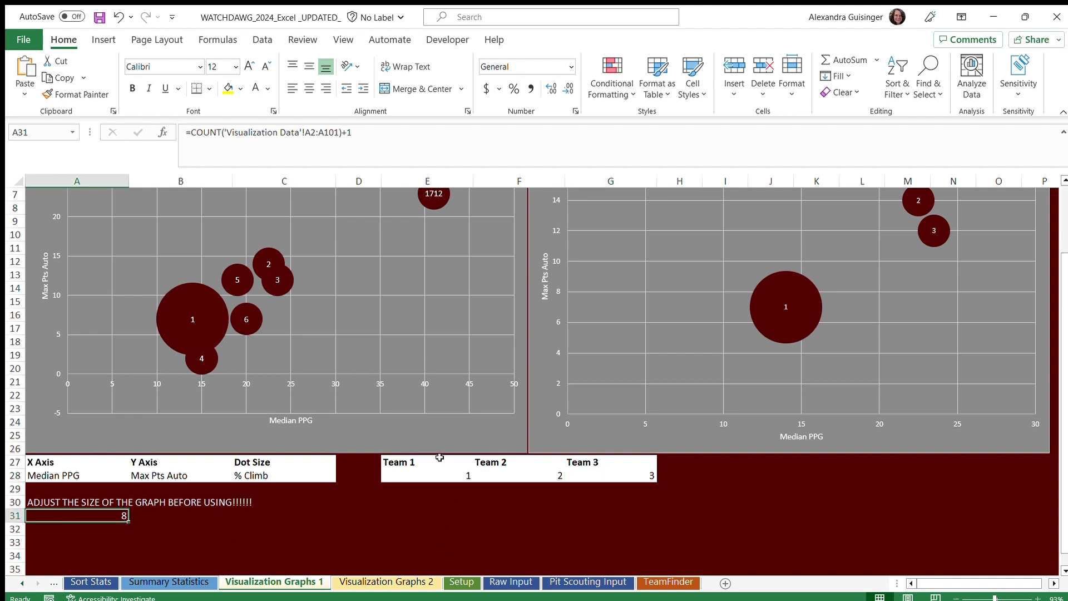
Inspect the bubble chart's SERIES formula, marking where its ranges end at row 8.
left_click(186, 347)
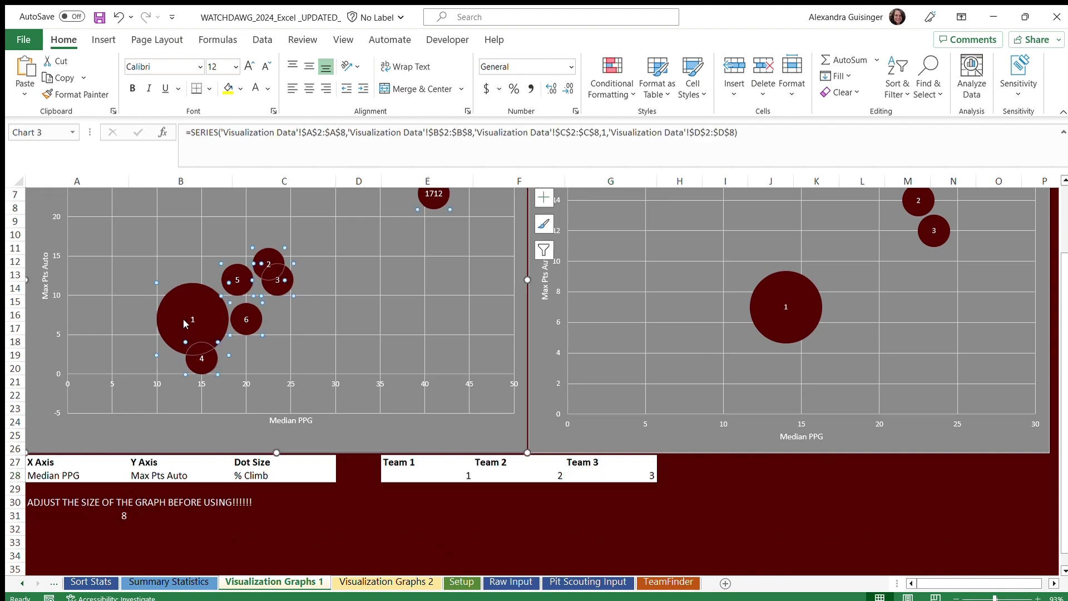
left_click(345, 132)
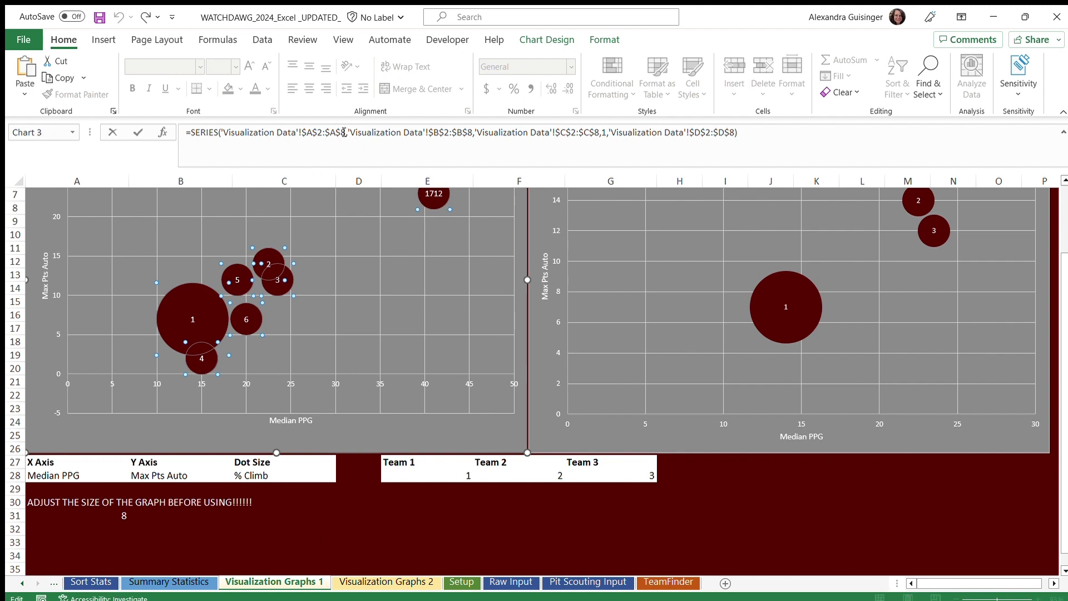
double_click(343, 132)
left_click_drag(599, 132, 590, 132)
left_click(114, 518)
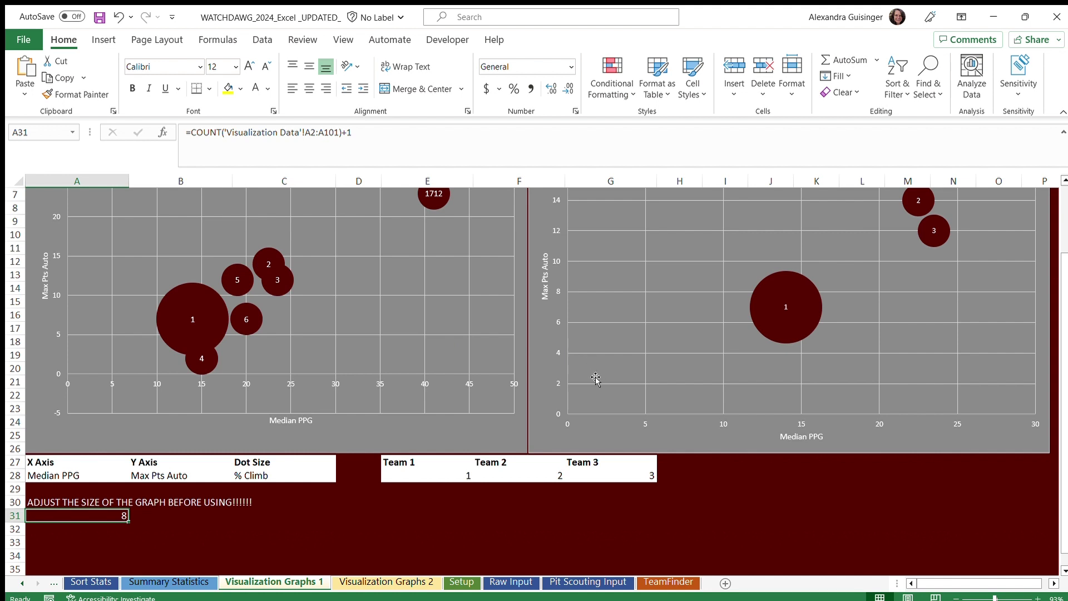
left_click(356, 579)
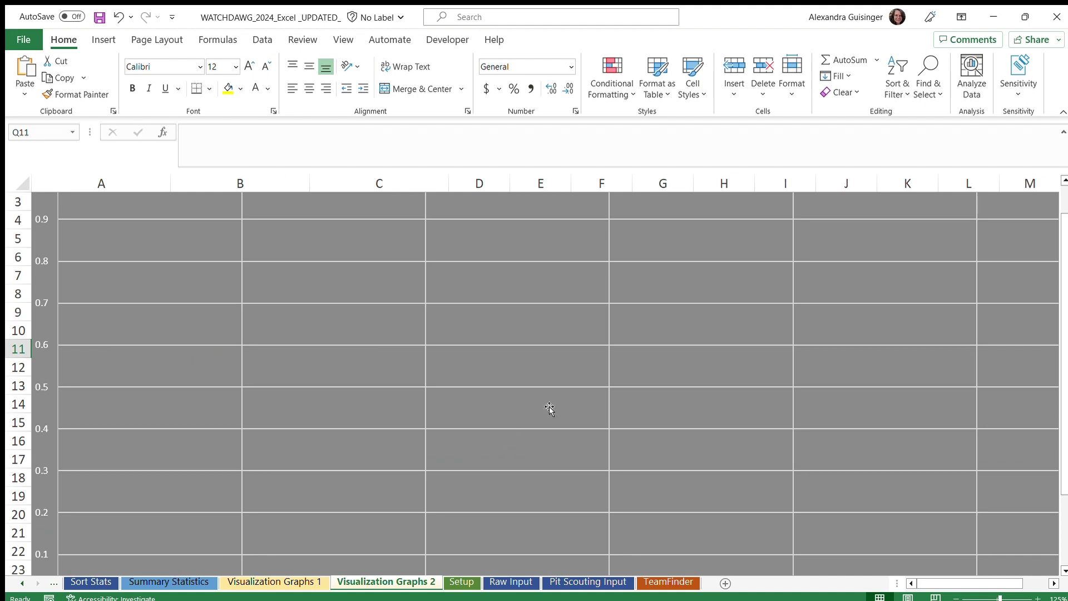
Select the empty chart on Visualization Graphs 2, then reveal the Alliance Builder and Match Planning sheets.
left_click(855, 362)
scroll(855, 362, "down", 5)
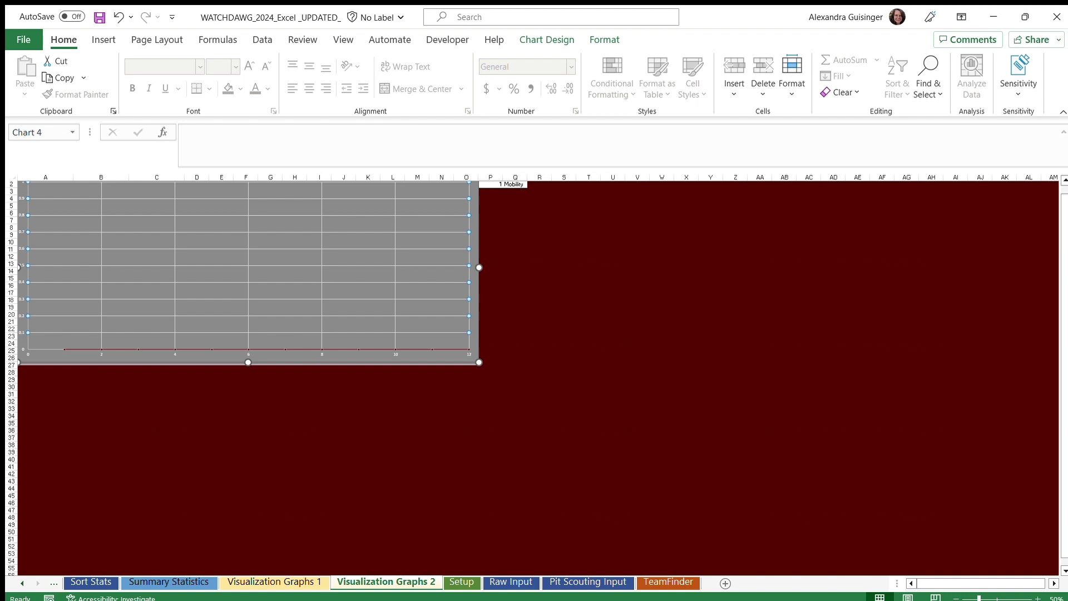
left_click(21, 583)
left_click(20, 582)
Review match 101's Match Planning comparison of teams 1–3 against 4–6, then revisit Summary Statistics.
left_click(100, 582)
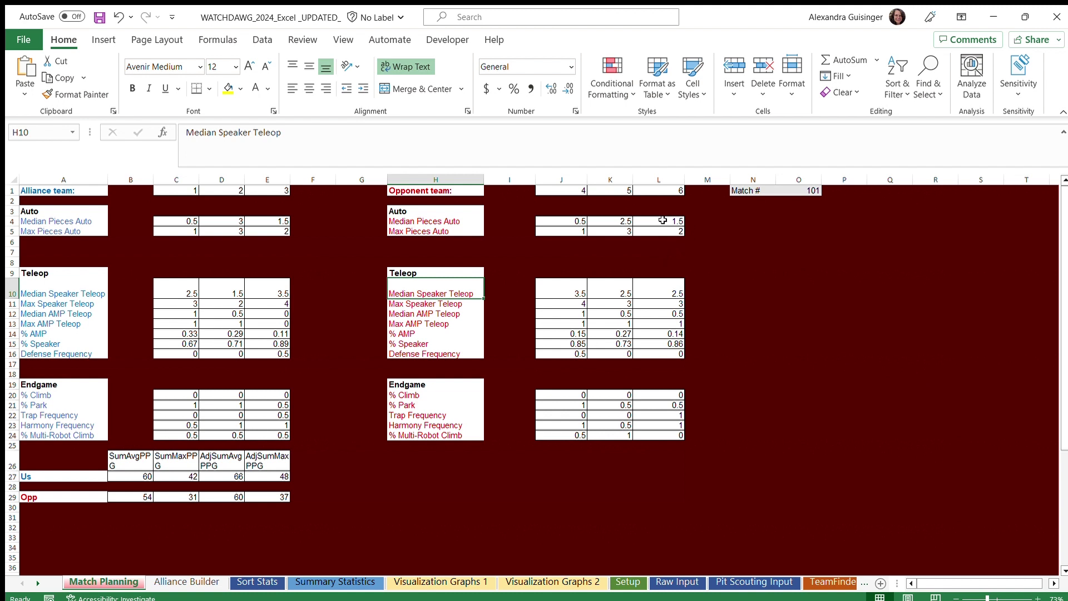
left_click(792, 191)
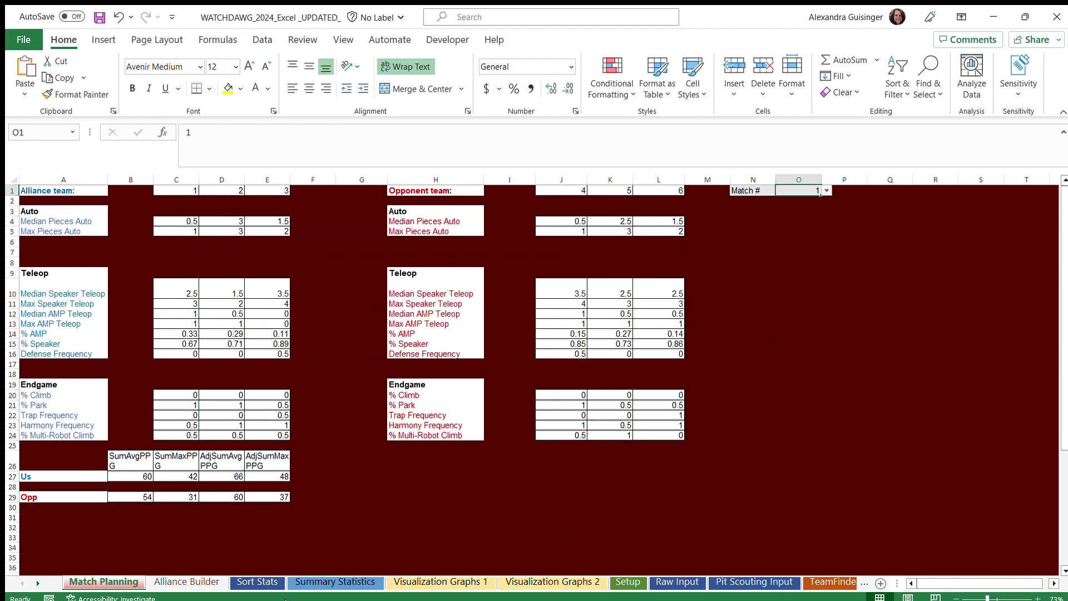
left_click(322, 582)
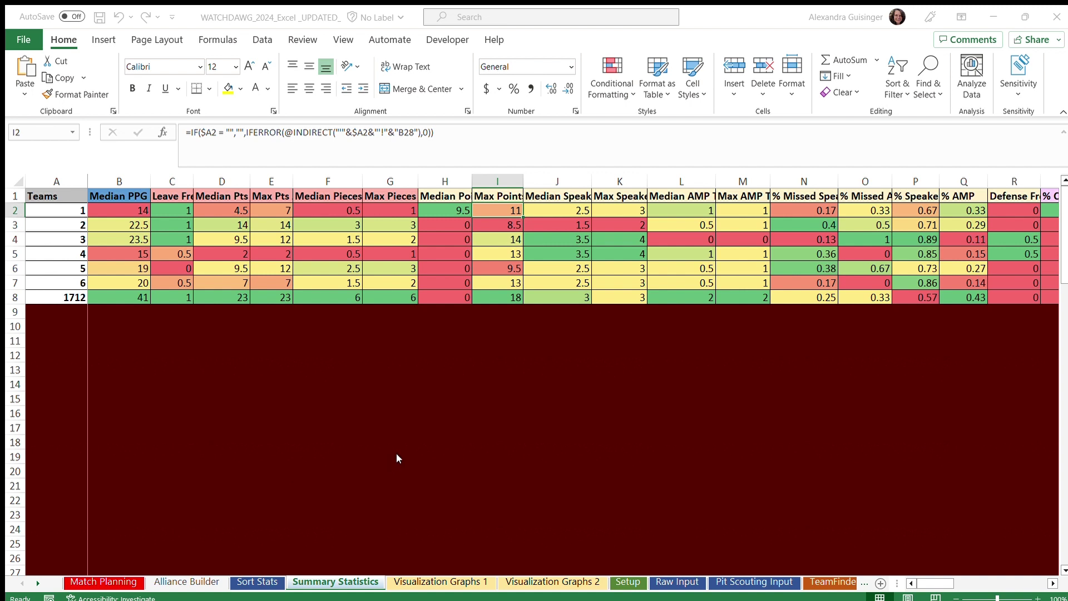
left_click(376, 496)
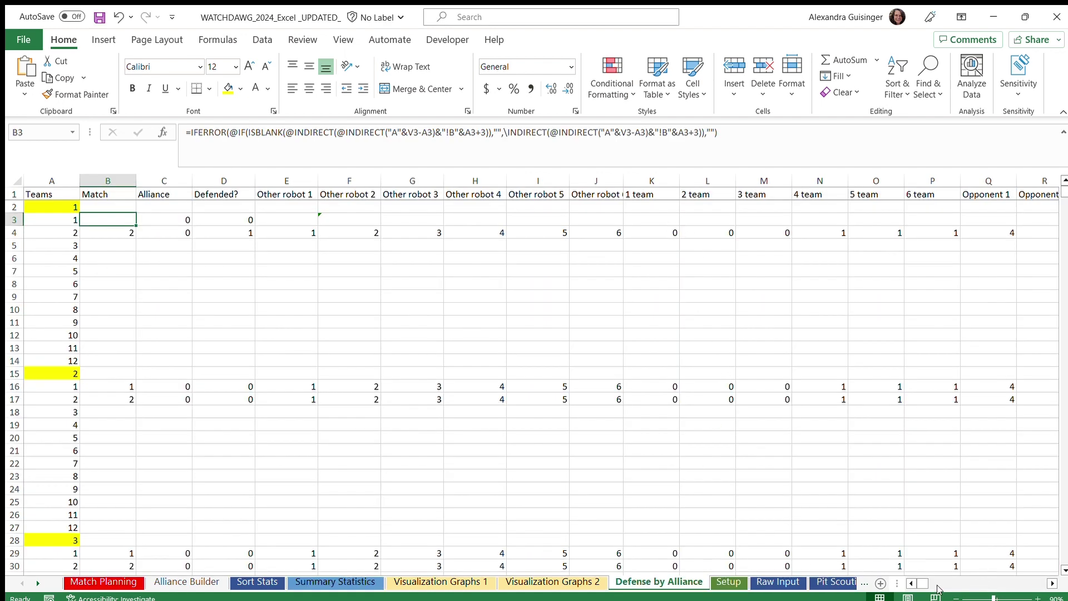
Scroll Defense by Alliance right to see team 1's opponents 4, 5, 6 and game medians.
mouse_move(923, 582)
left_mouse_down()
mouse_move(939, 584)
mouse_move(929, 583)
left_mouse_up()
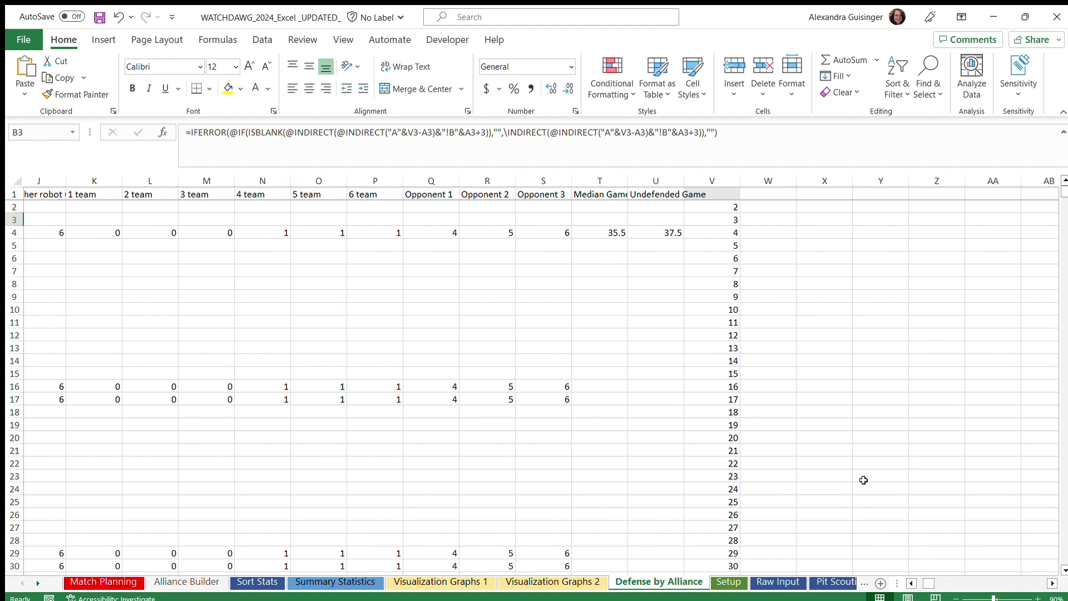